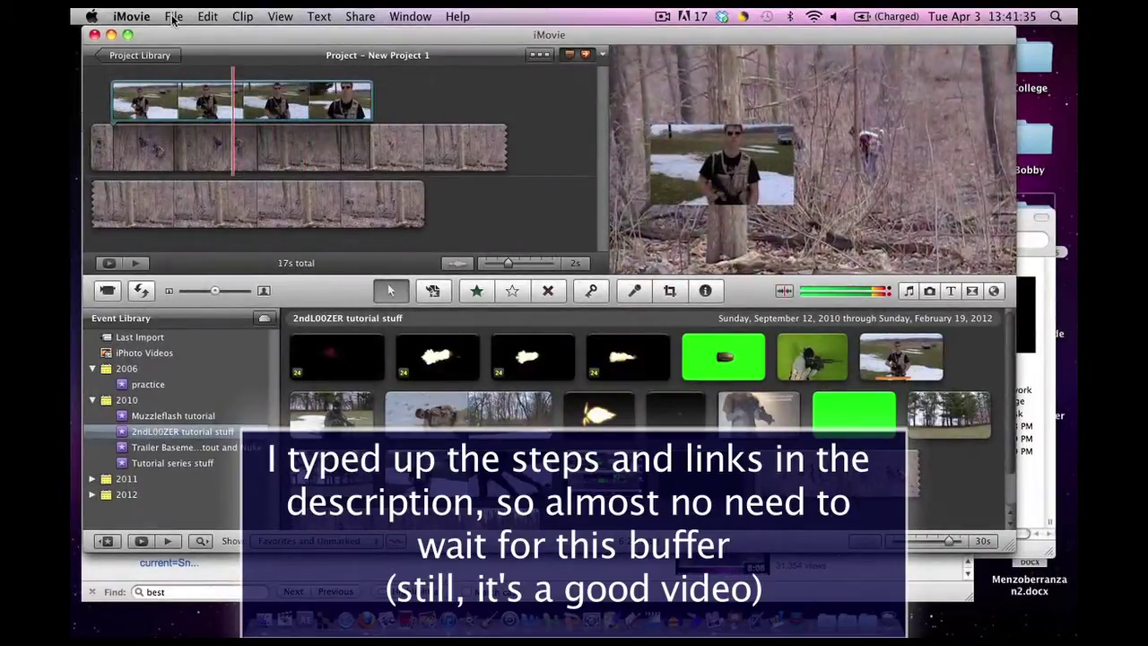
Turn on Show Advanced Tools in iMovie's General preferences and close the Preferences window
click(173, 17)
mouse_move(132, 18)
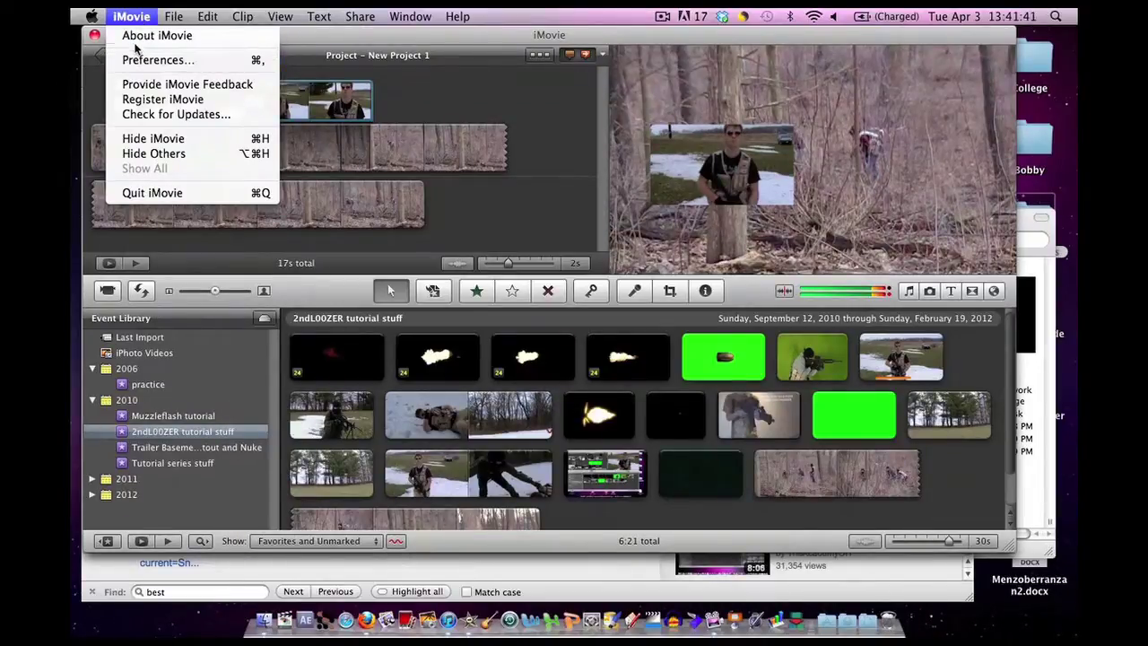
click(140, 60)
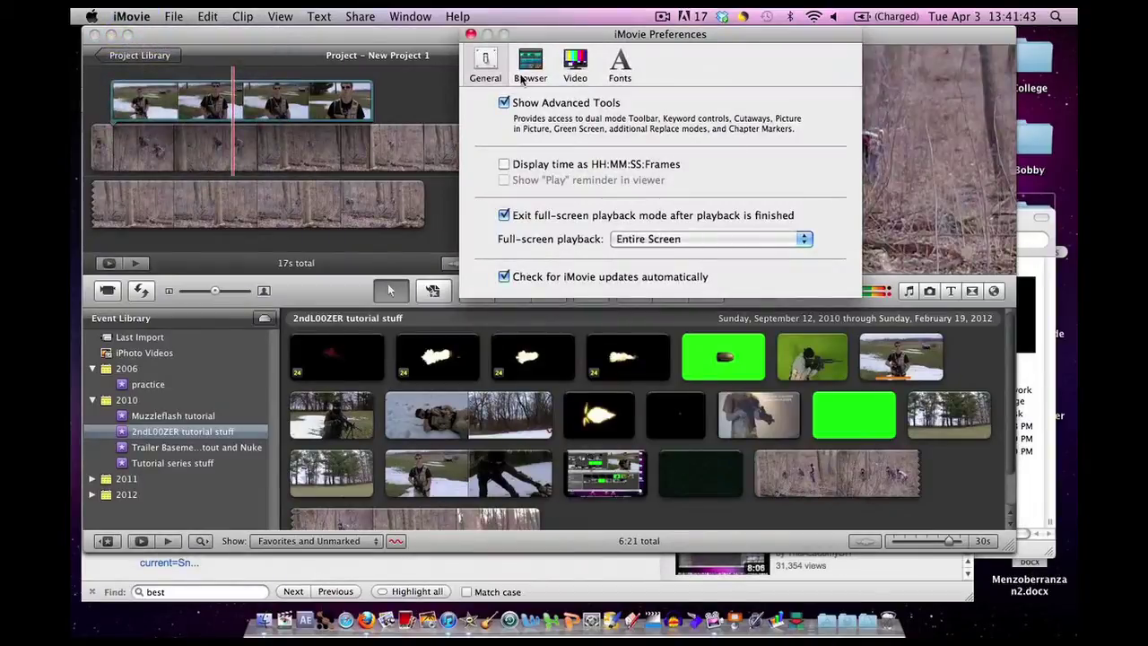
click(523, 79)
click(484, 67)
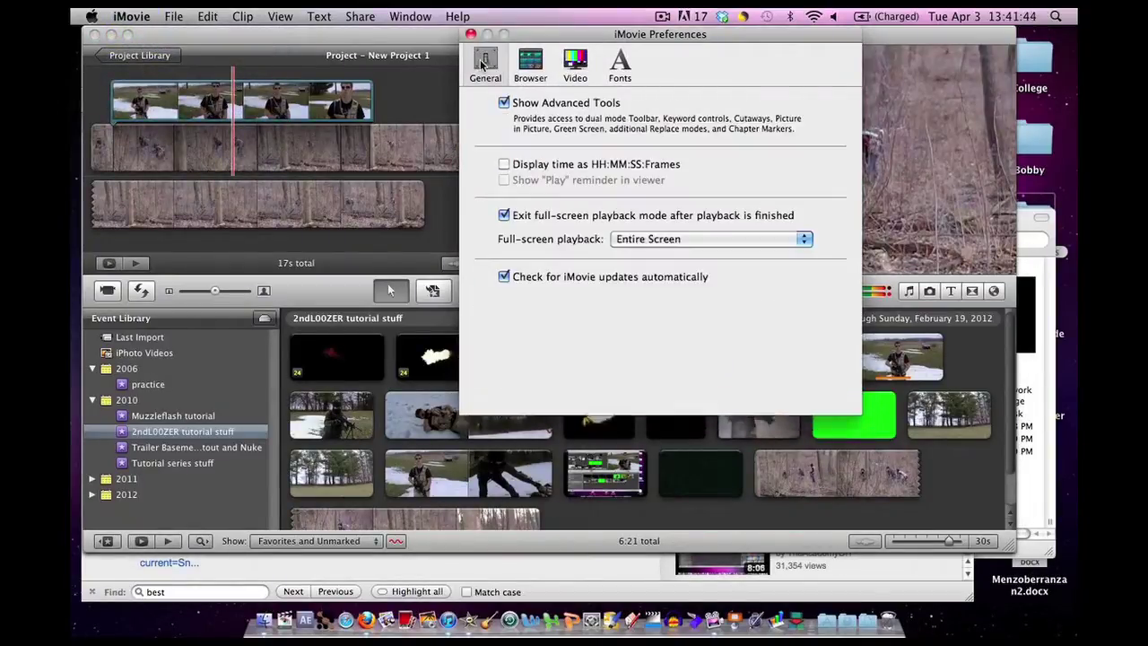
click(504, 103)
click(504, 103)
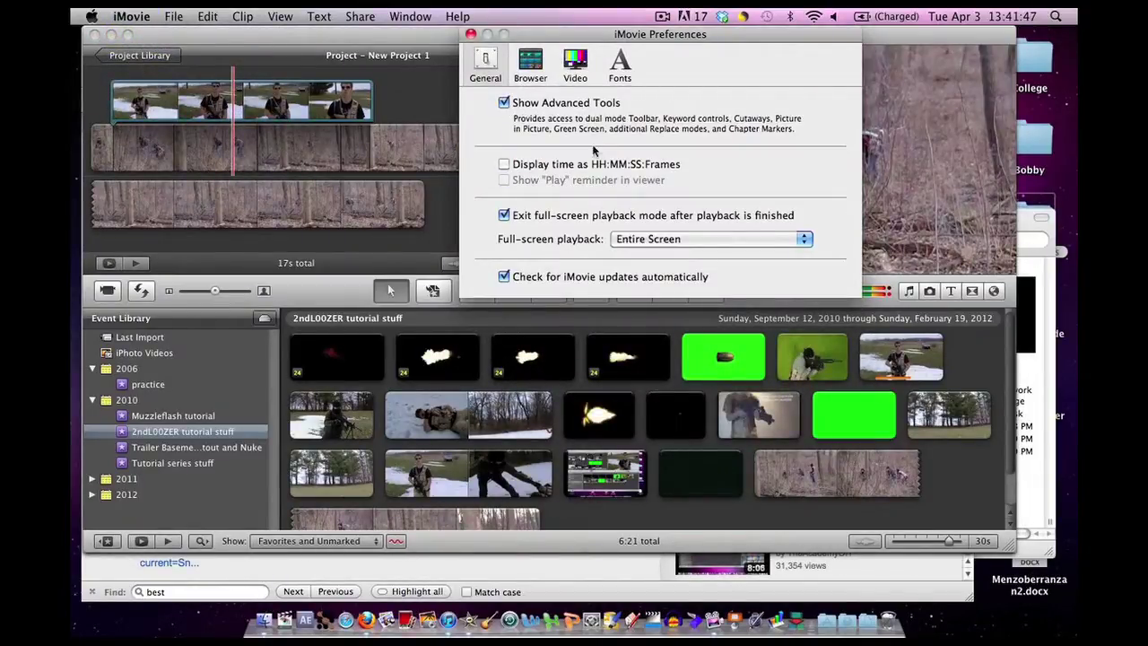
click(471, 35)
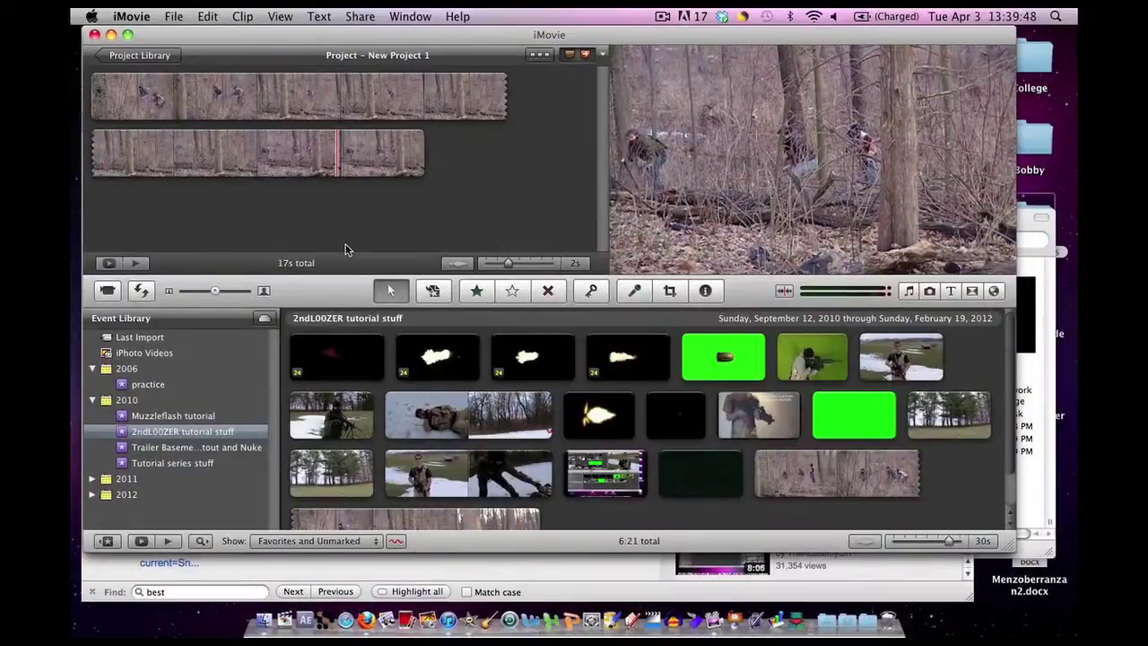
Drop a 6.1-second range of the snow-field clip onto the woods footage as picture-in-picture
click(877, 358)
drag(897, 359, 906, 356)
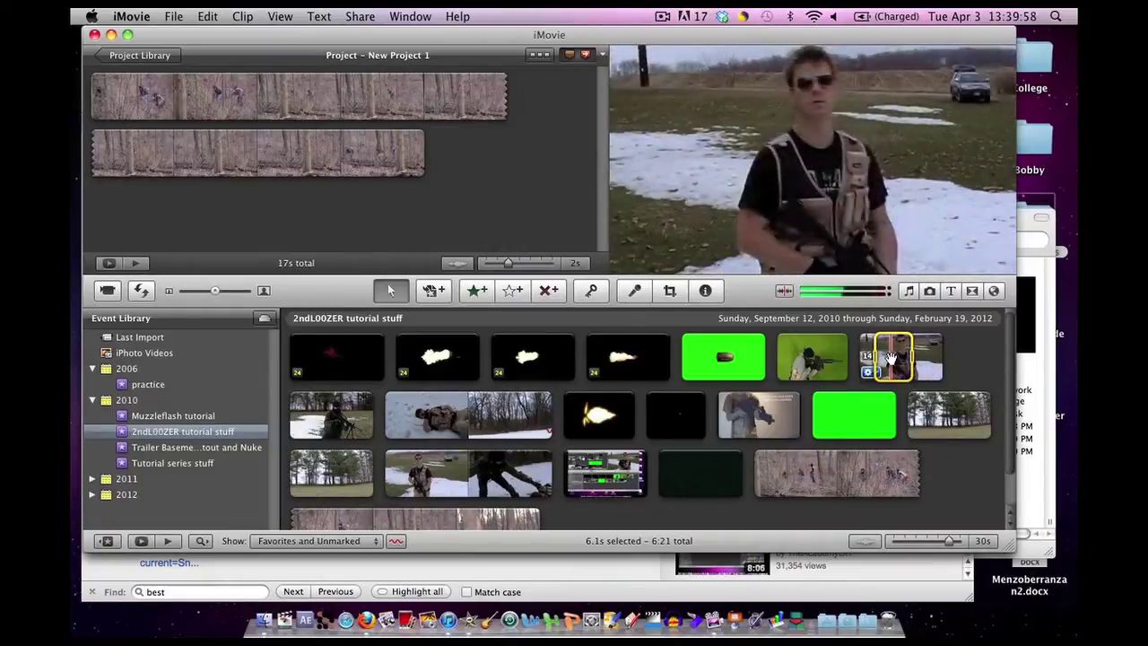
drag(893, 359, 115, 102)
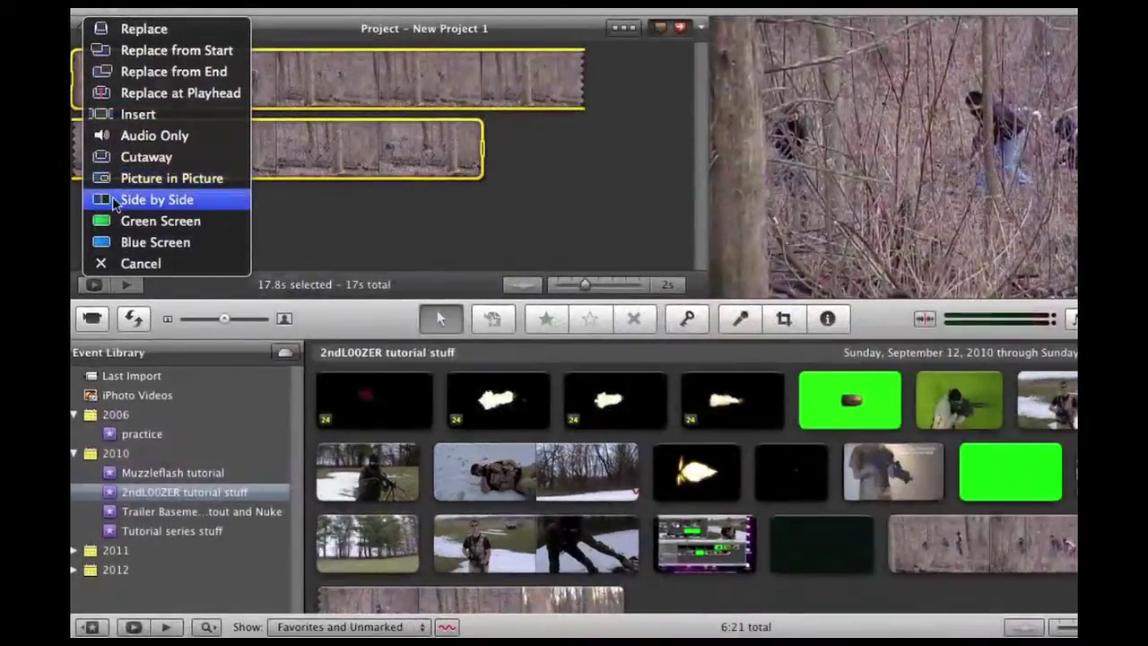
click(139, 179)
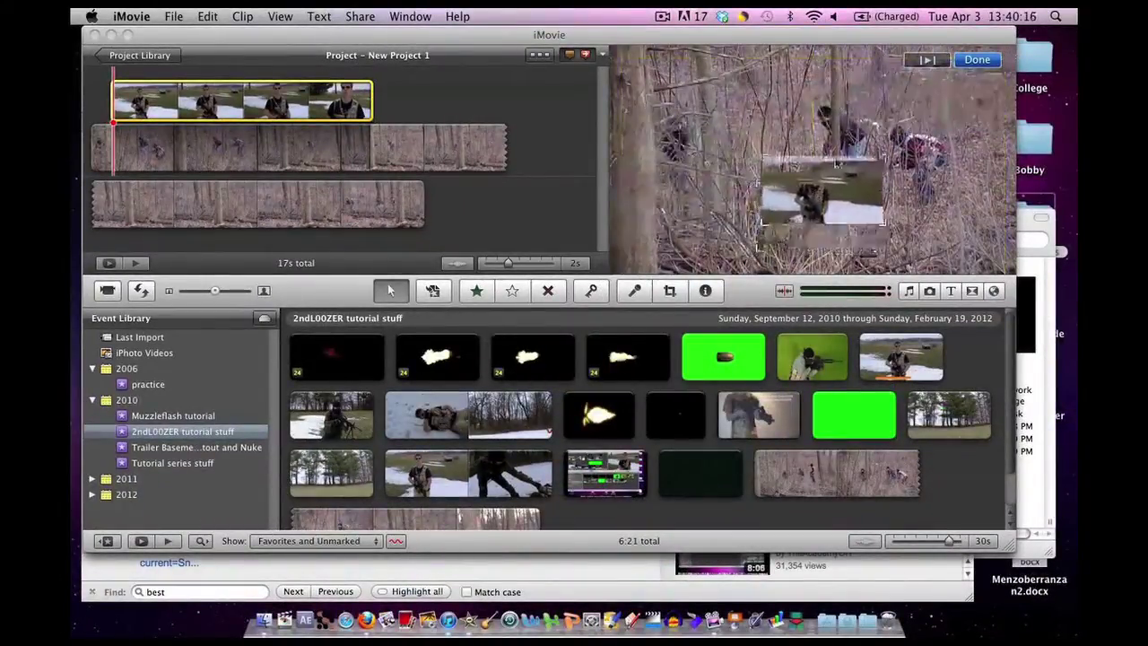
Move and slightly enlarge the snow-field inset within the viewer frame
drag(737, 117, 700, 154)
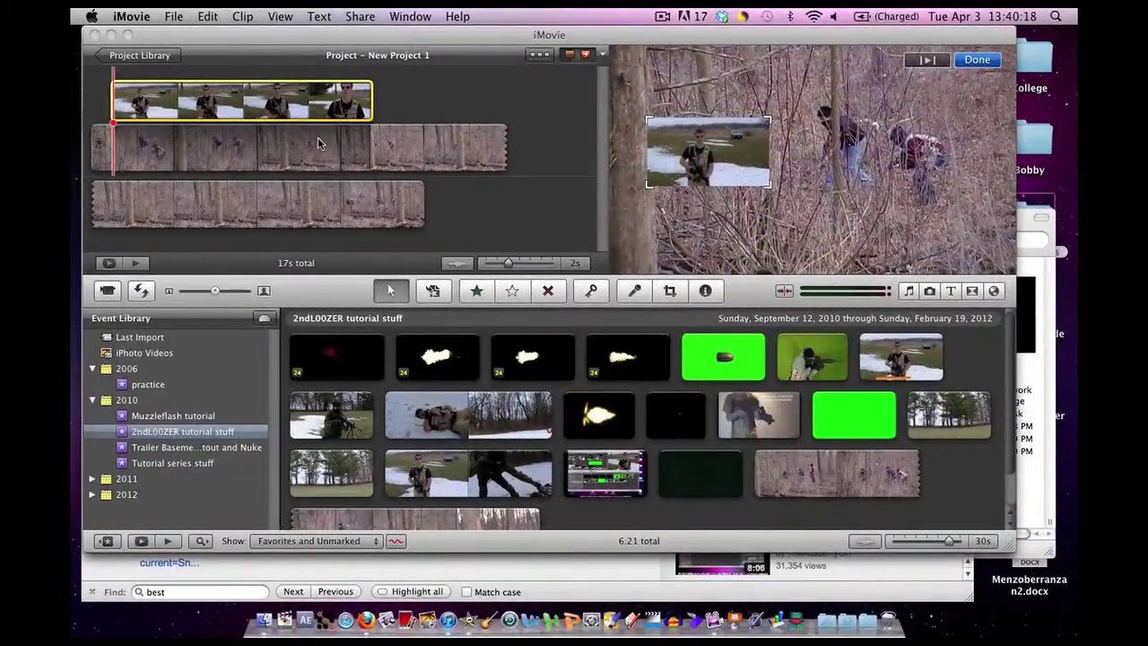
drag(767, 188, 769, 213)
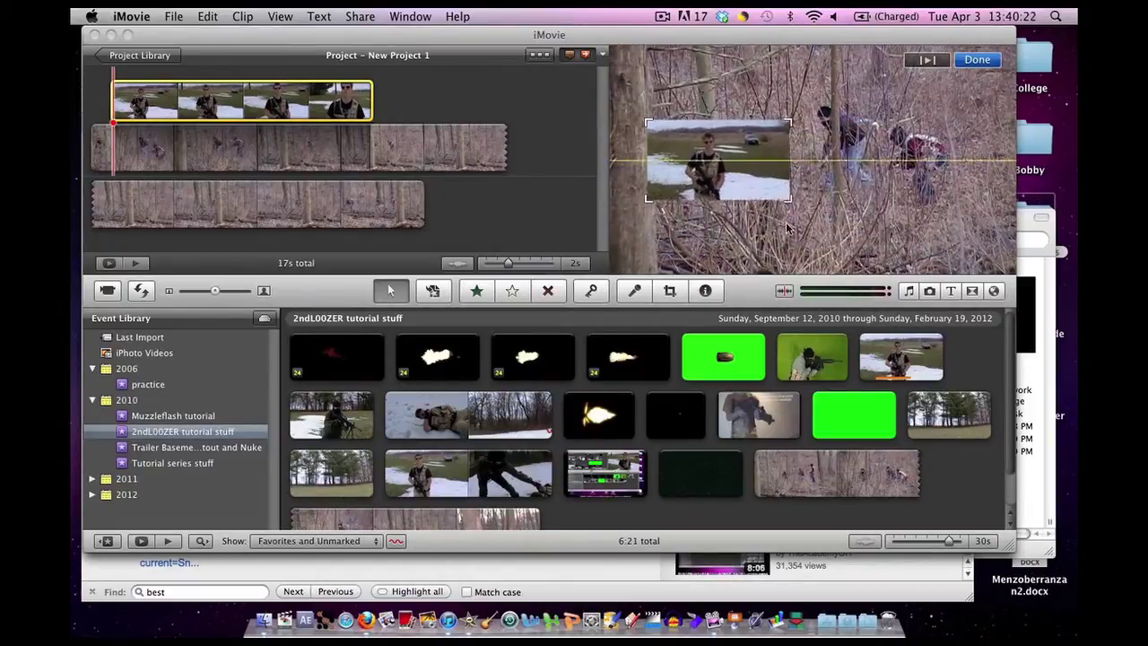
drag(711, 146, 937, 159)
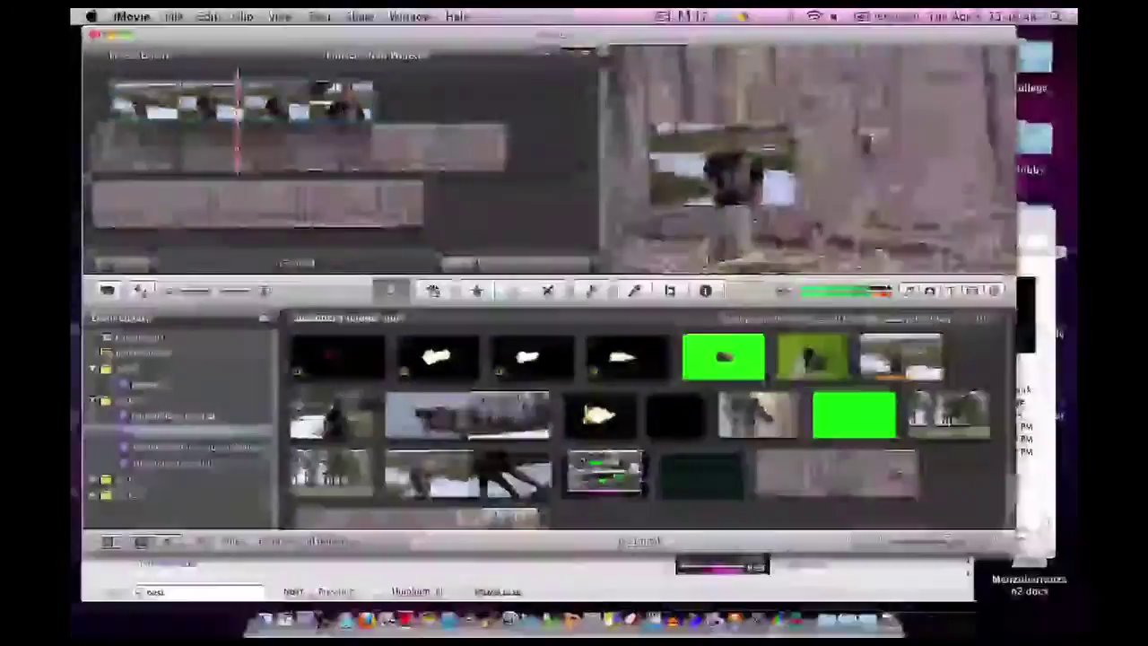
Replace the footage at the playhead with a 3.8-second range of the gun clip
click(740, 417)
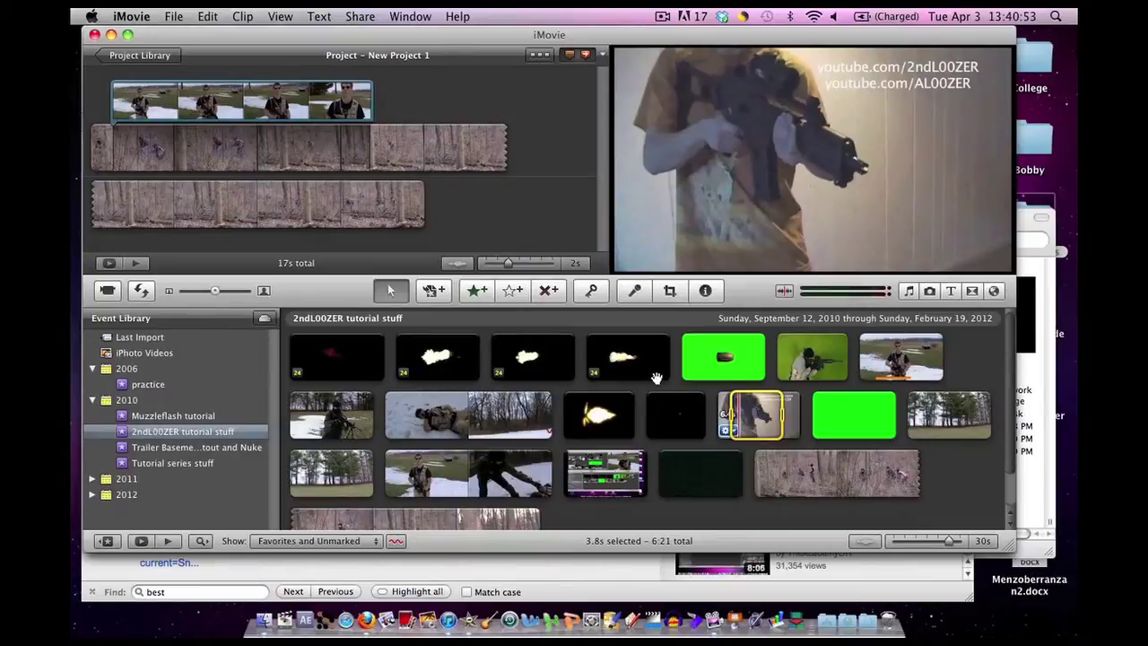
drag(751, 414, 247, 130)
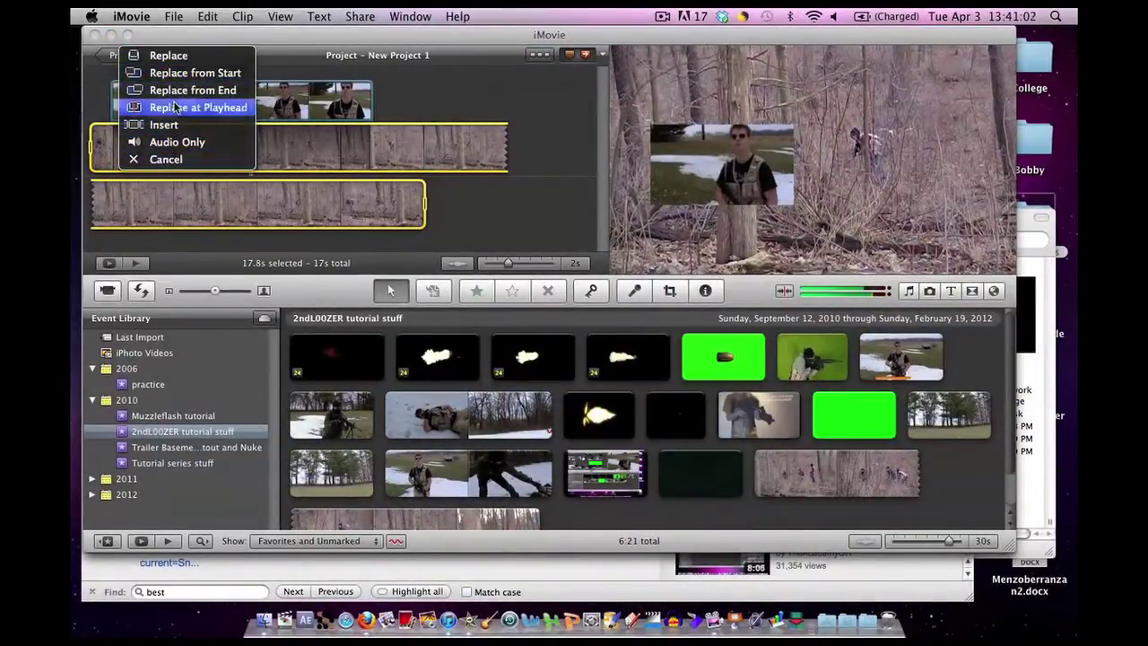
click(205, 106)
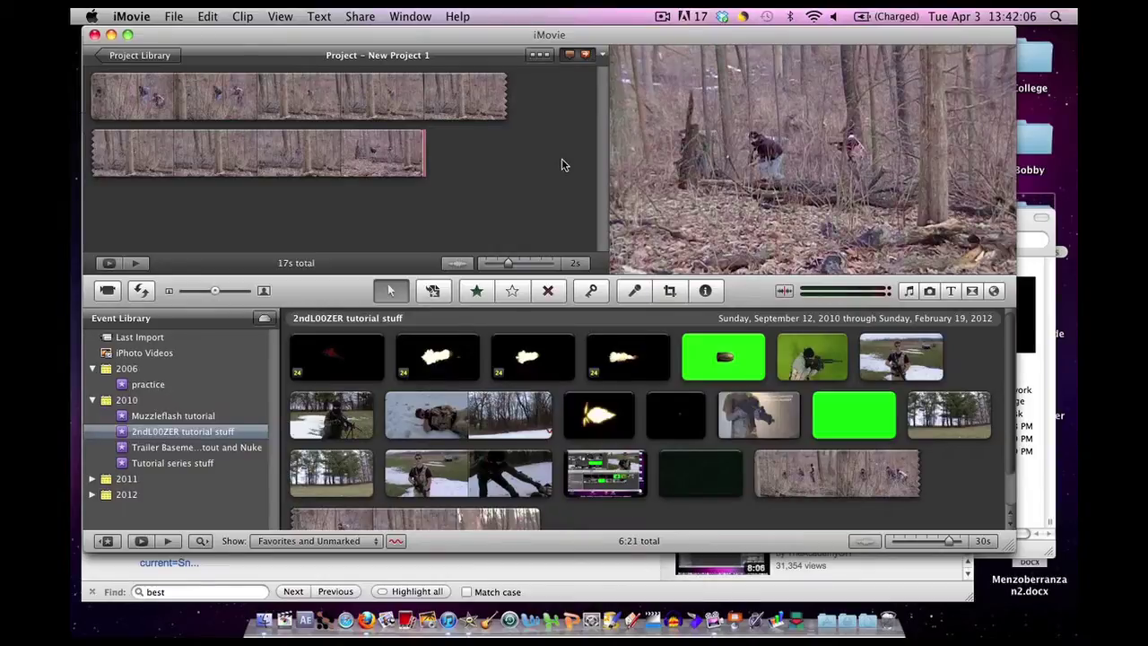
Bring up the Z STOCK FOOTAGE Finder window and drag the nuke image onto the woods clip
key(F3)
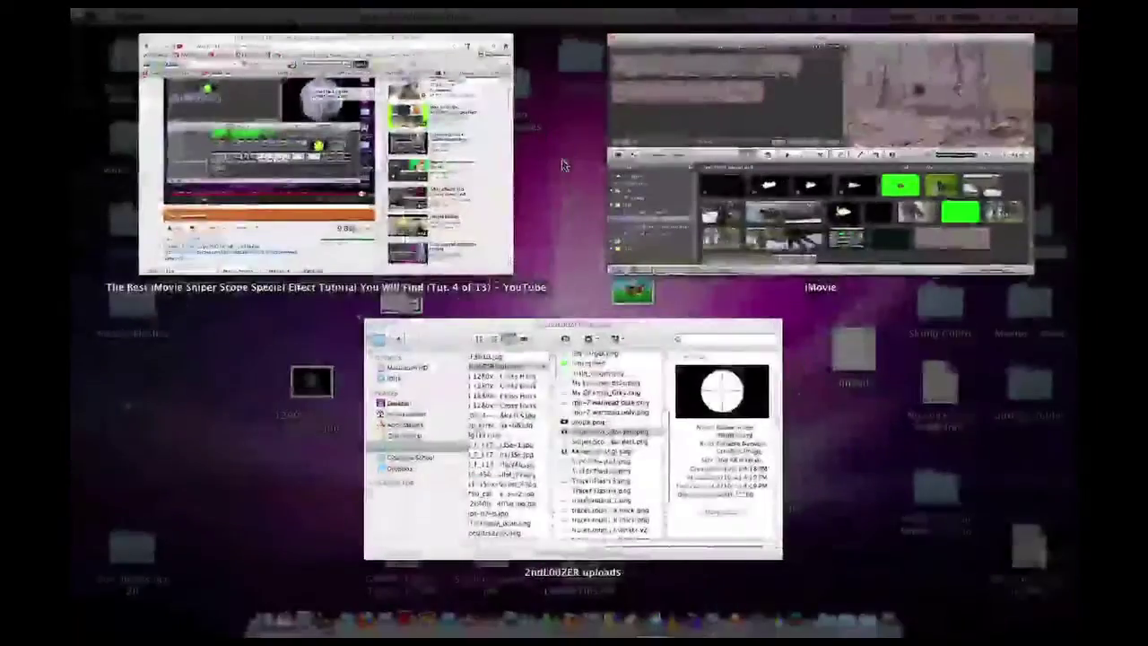
click(666, 392)
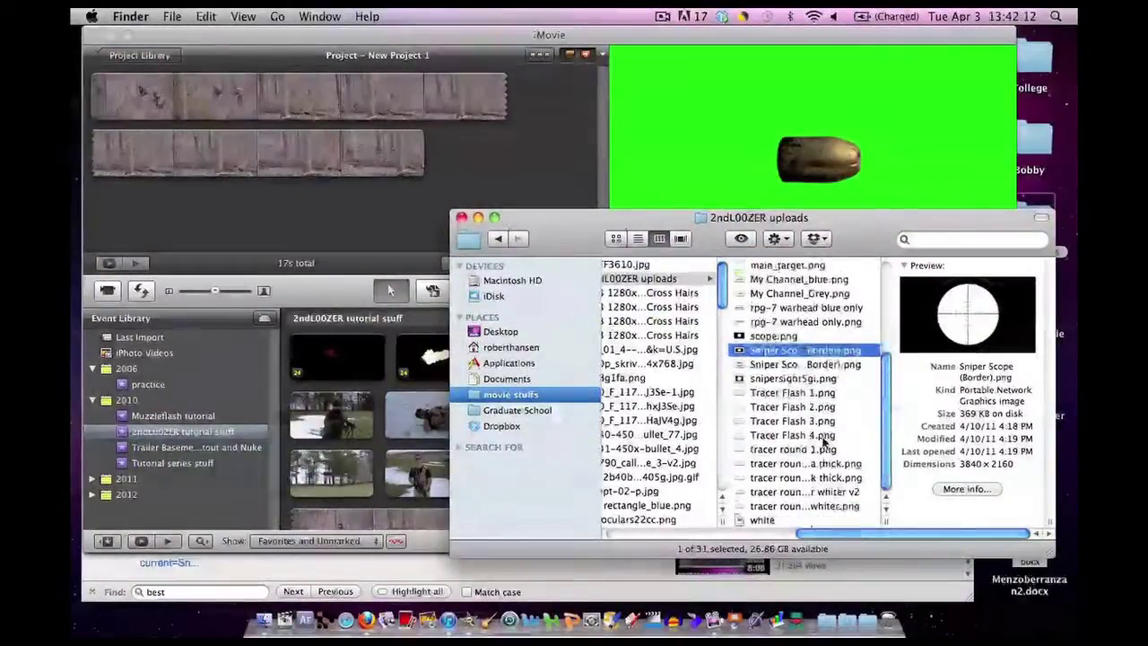
scroll(823, 441, up, 5)
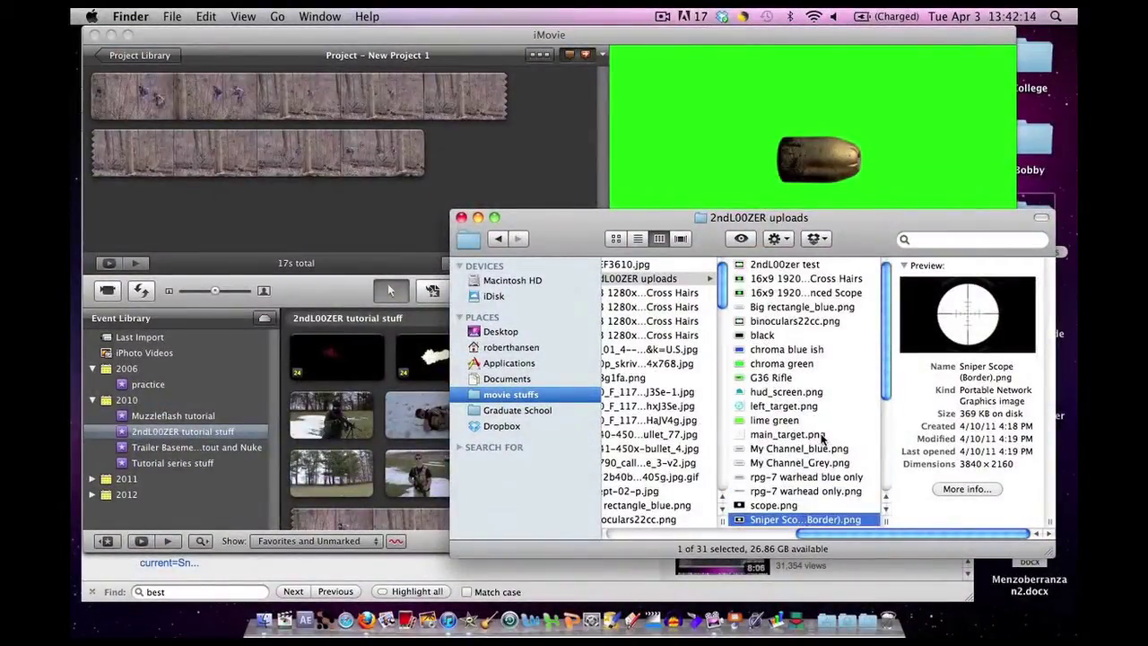
scroll(821, 436, down, 4)
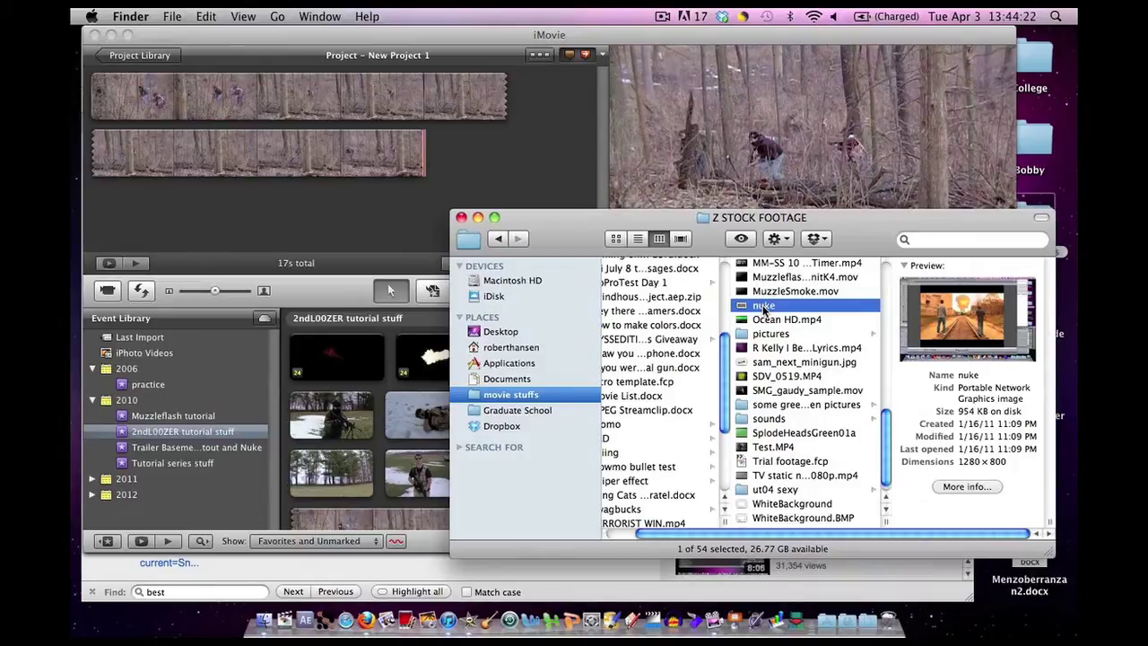
drag(764, 310, 193, 105)
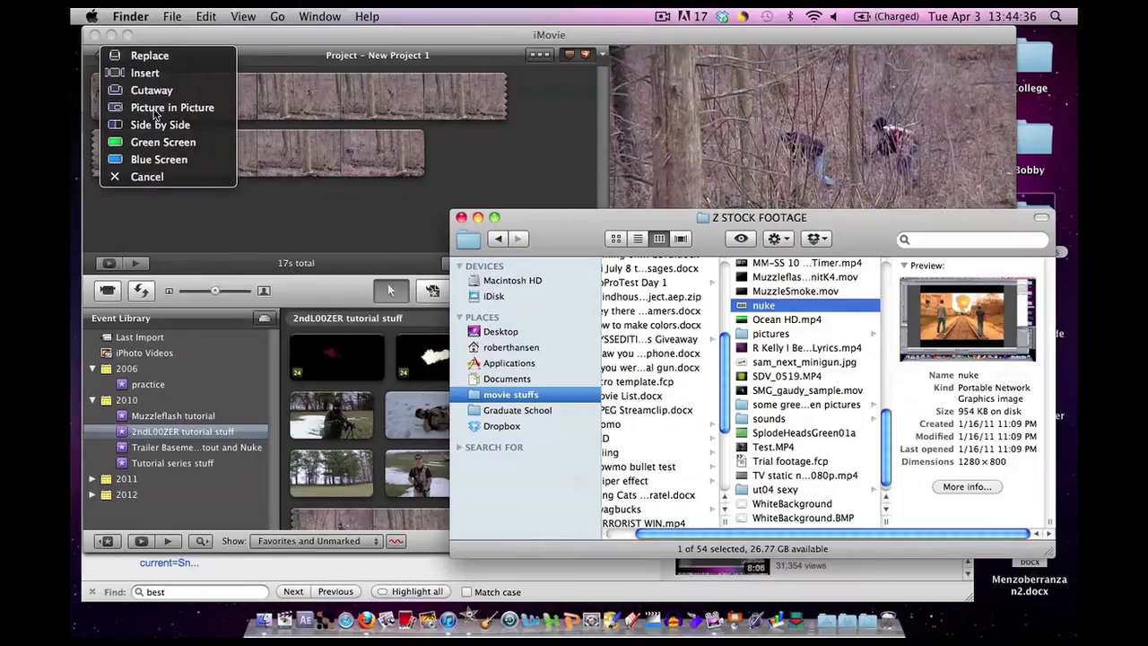
Make the nuke image a picture-in-picture inset placed in the upper right of the frame
click(152, 109)
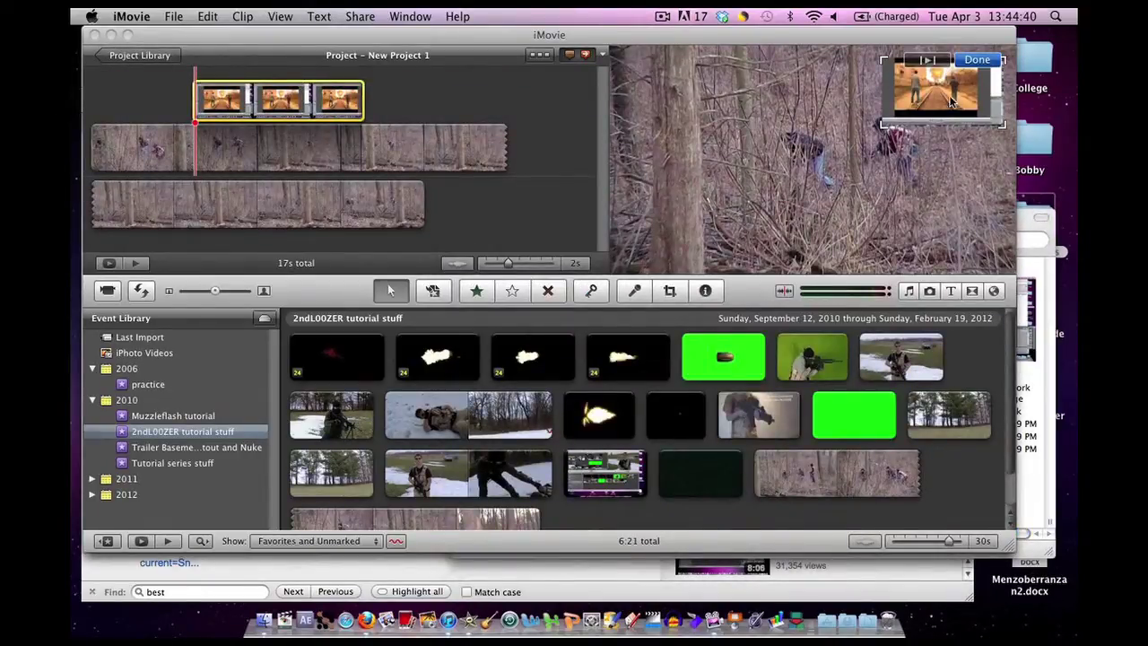
drag(952, 103, 927, 113)
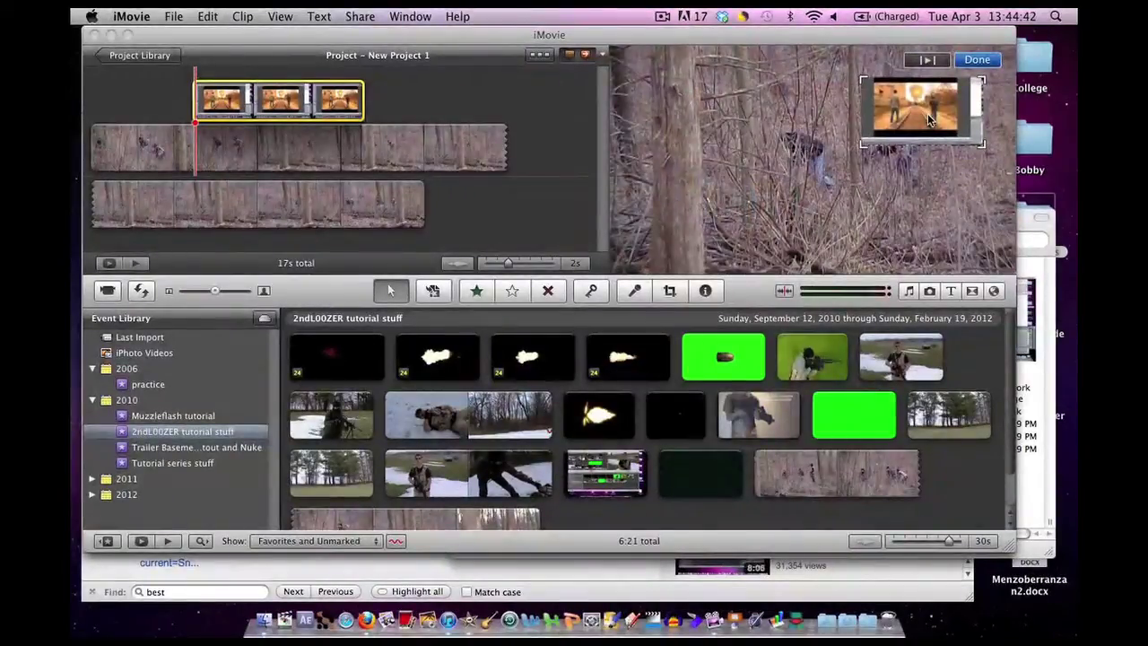
Keep the nuke still's Video Effect set to None in its clip settings
double_click(229, 103)
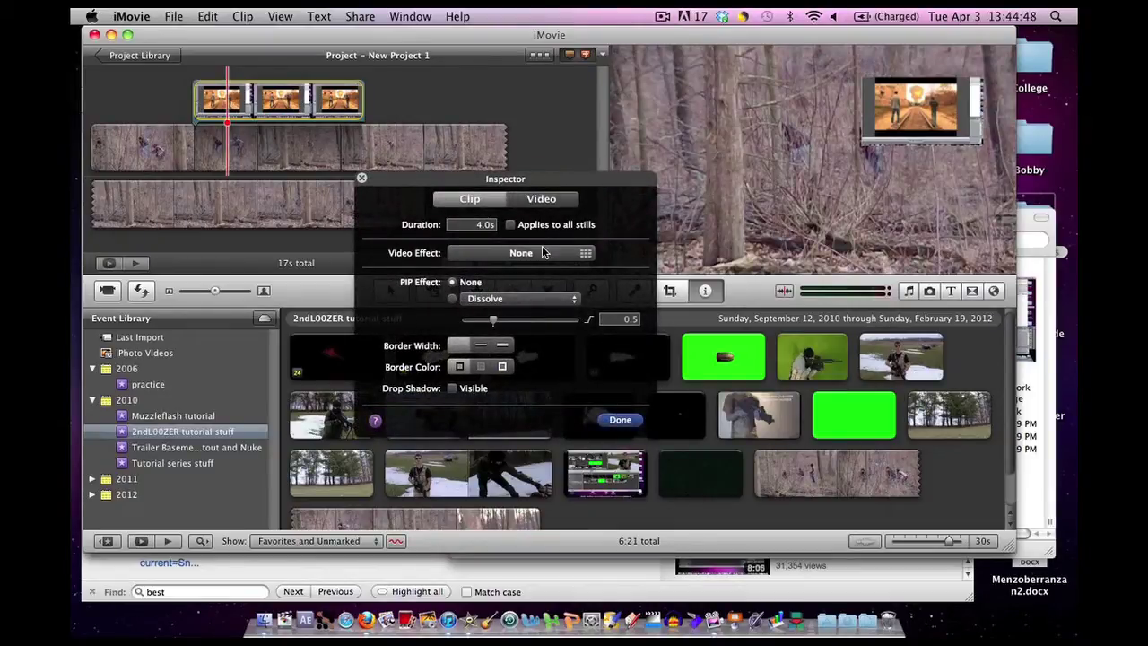
click(543, 252)
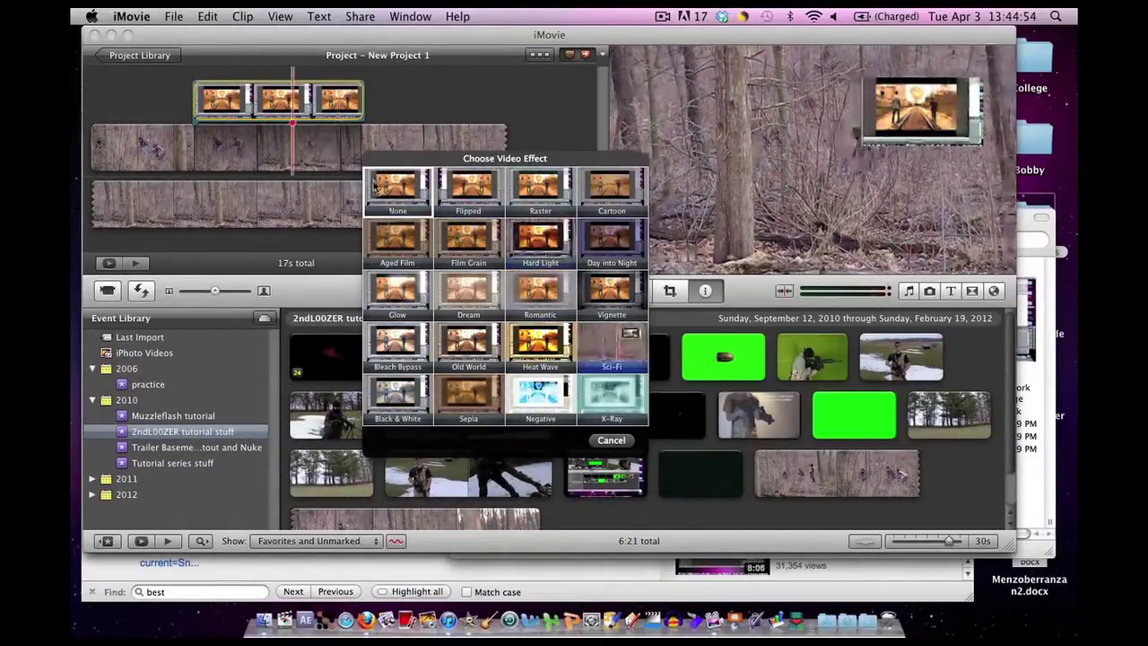
click(376, 187)
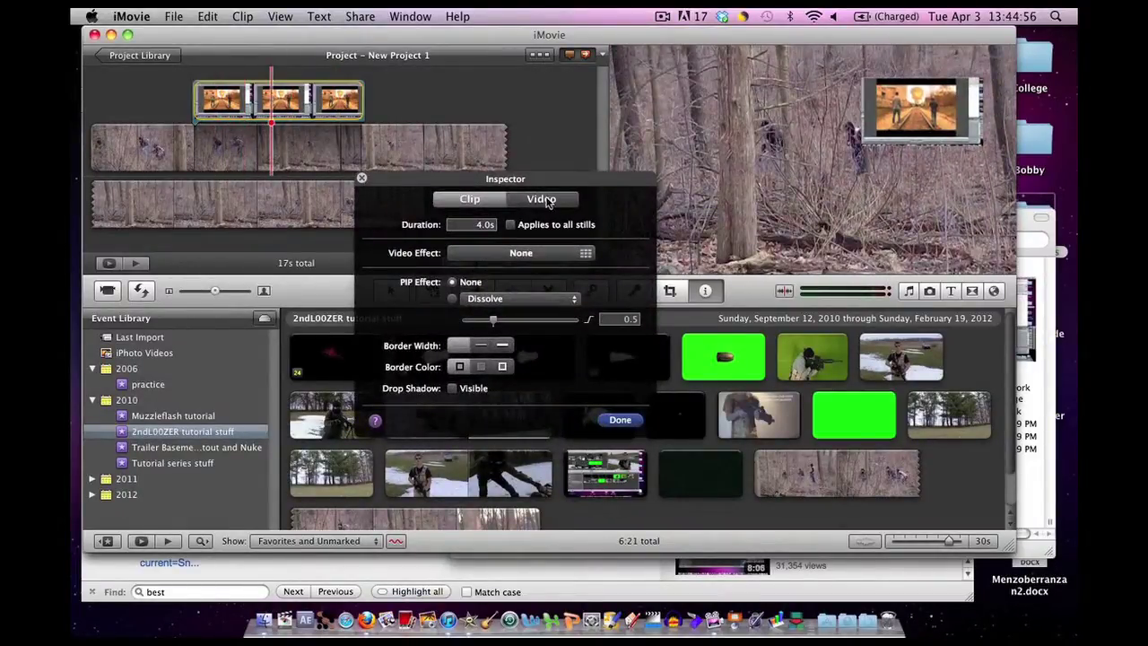
click(543, 199)
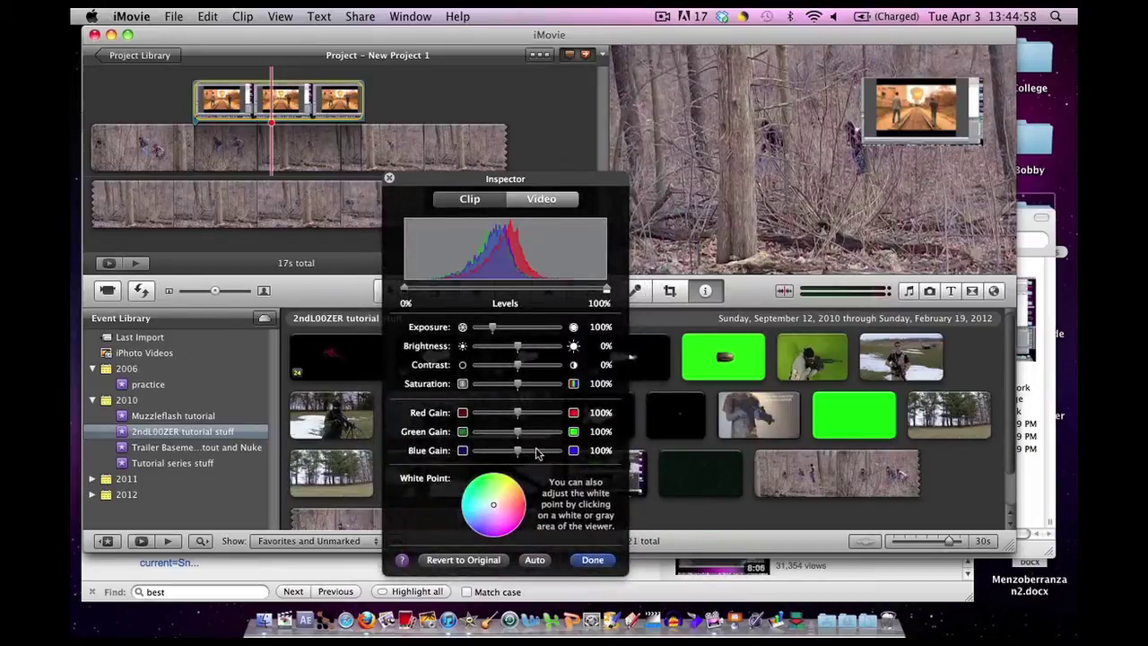
click(390, 179)
Change the nuke still's duration from 4.0 to 10 seconds
double_click(306, 99)
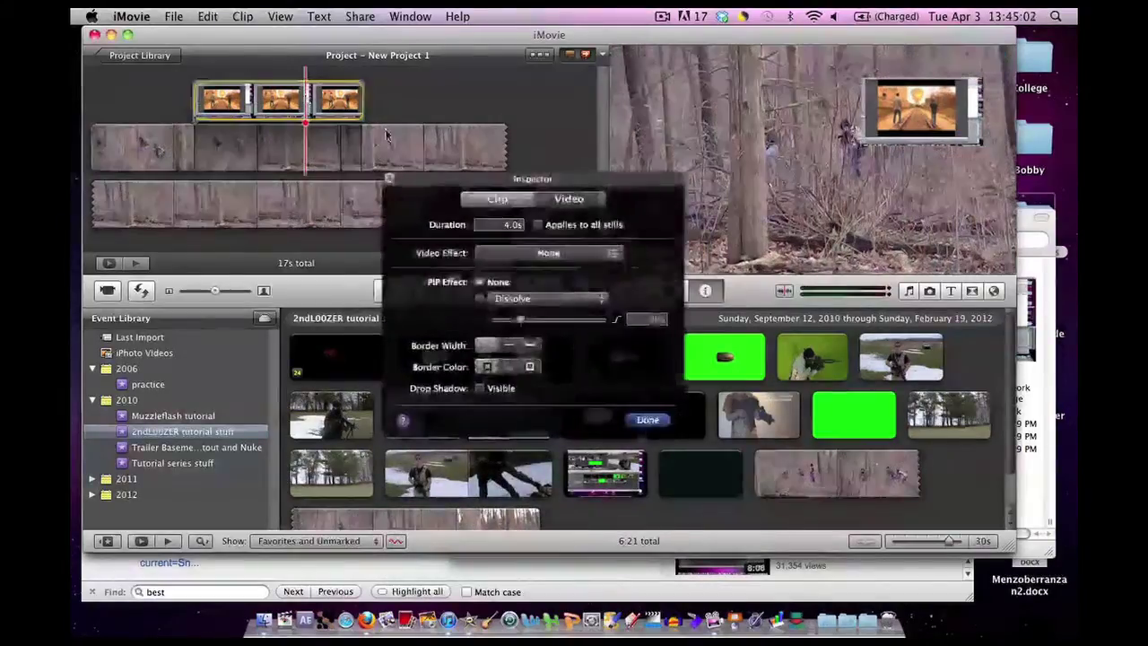
click(511, 225)
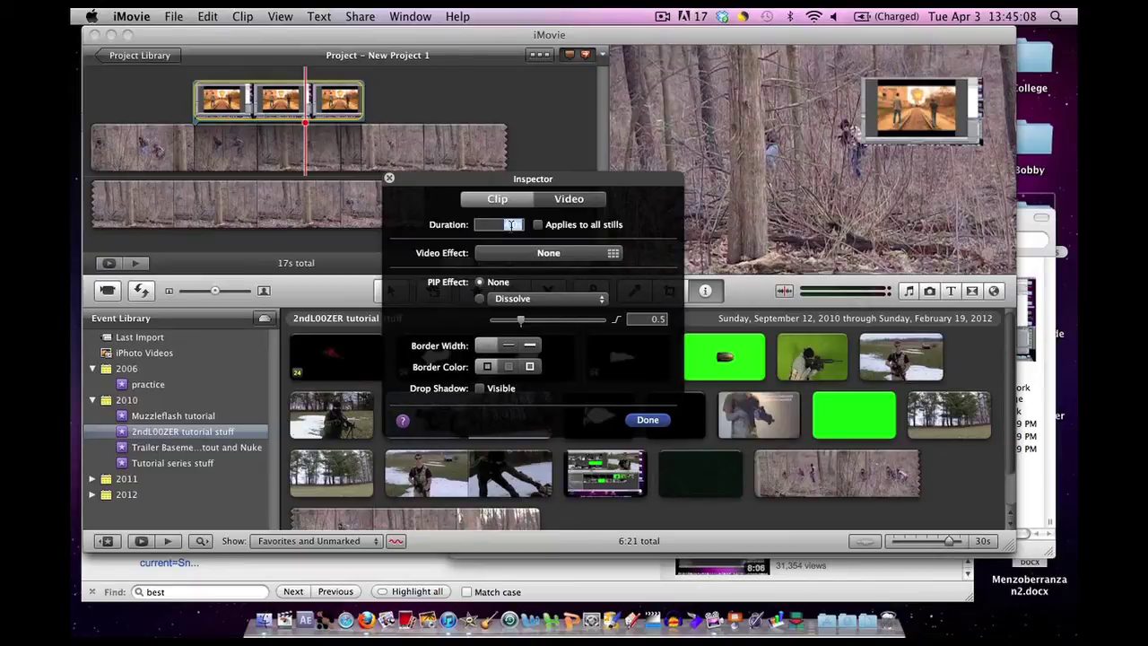
text(10)
key(Return)
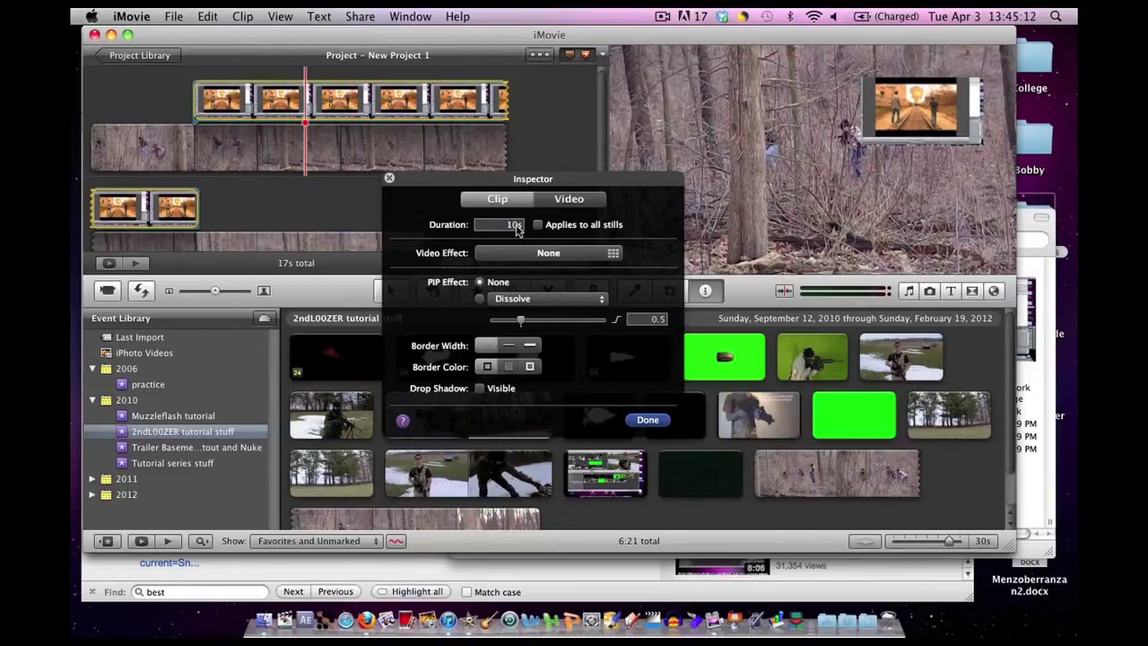
key(Return)
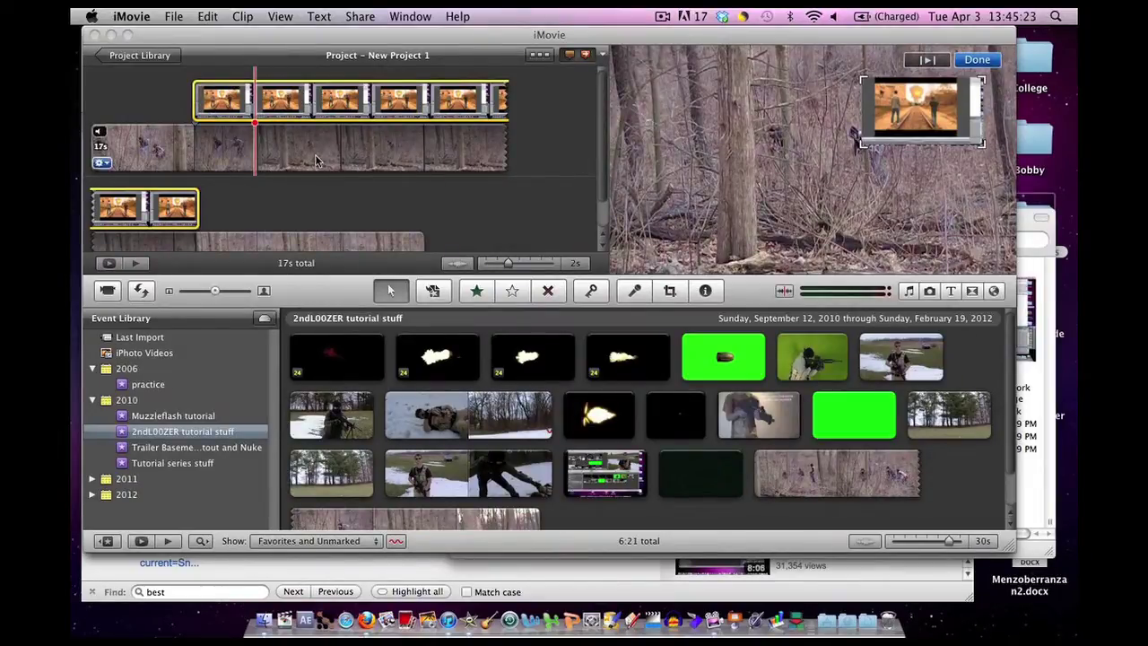
Enlarge the nuke inset by dragging its bottom-left corner outward, then deselect the clips
drag(862, 145, 674, 252)
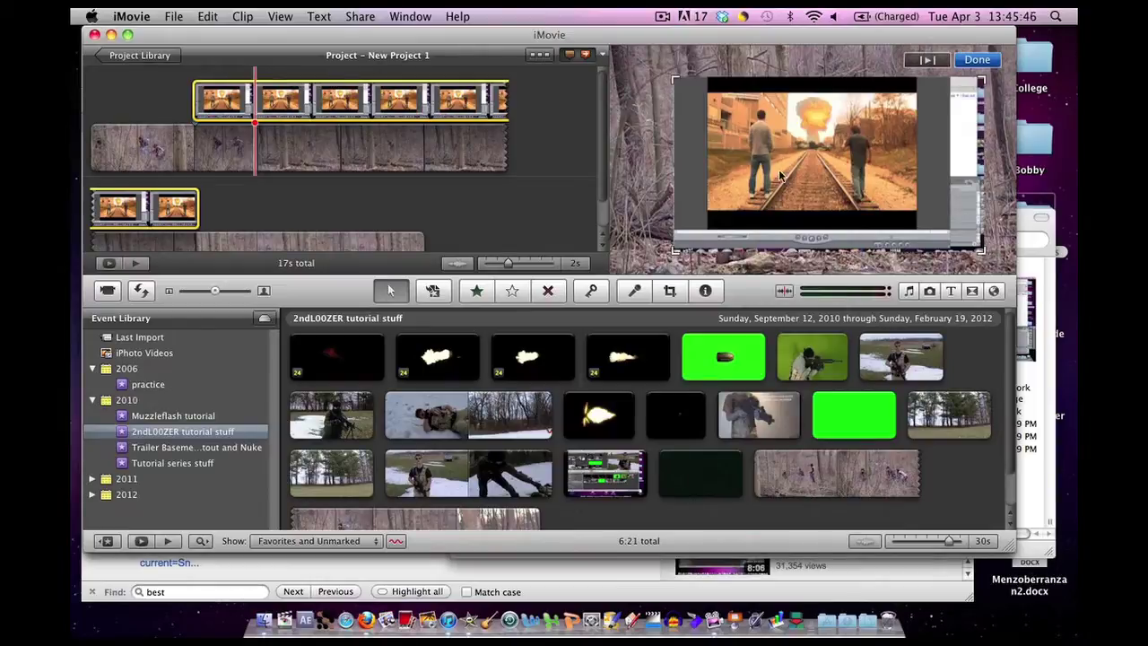
click(183, 103)
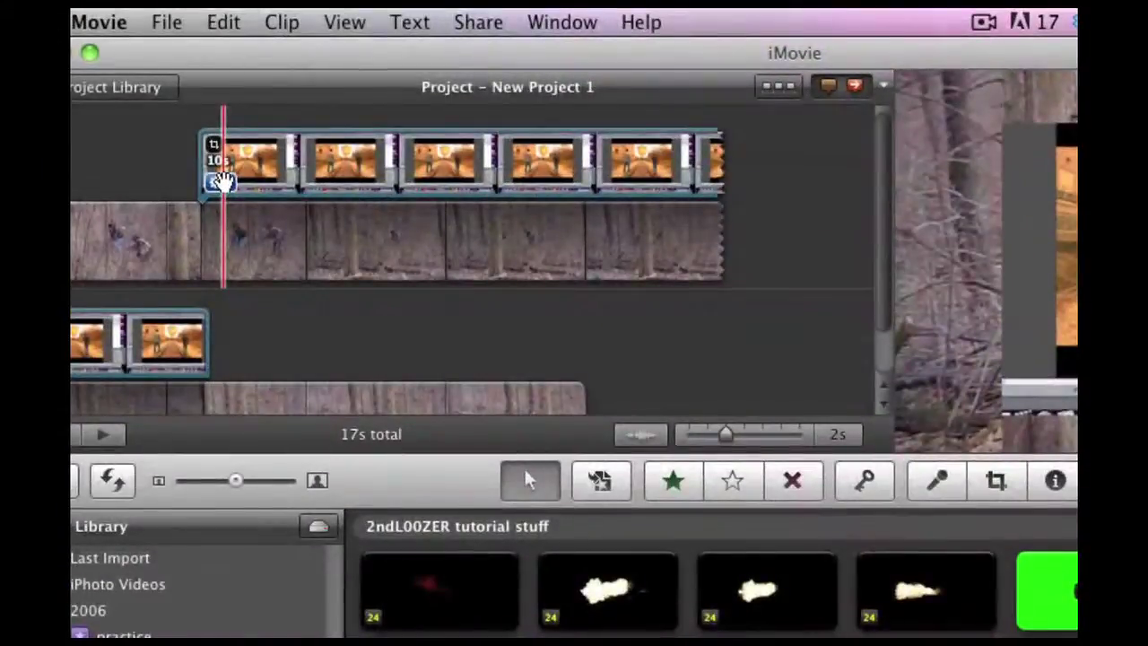
click(217, 184)
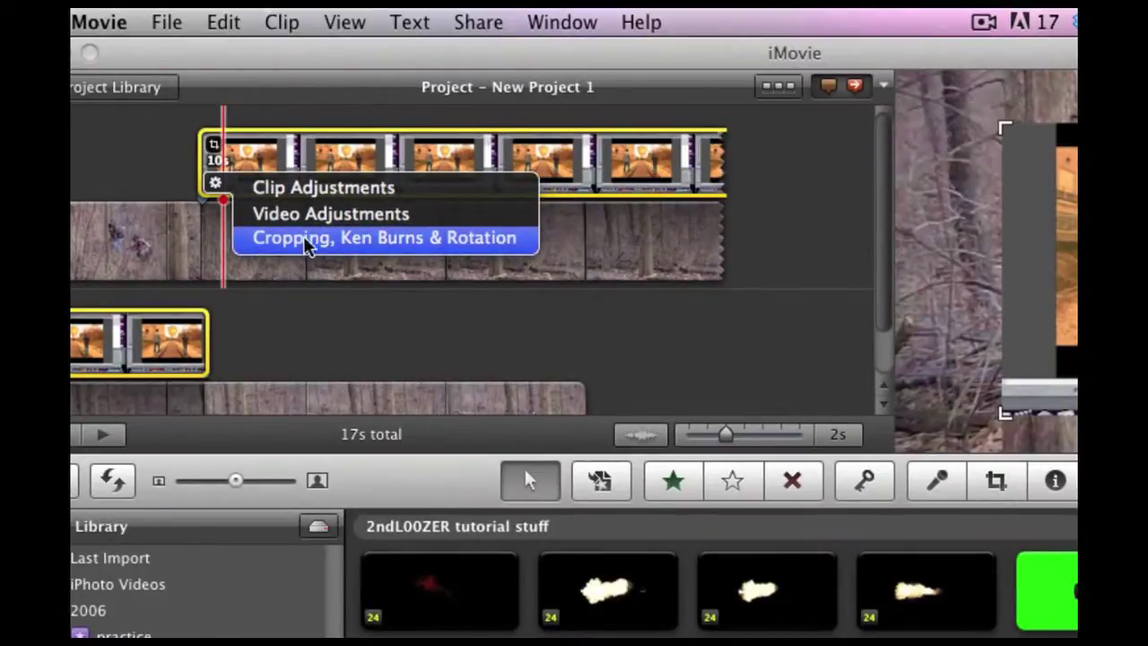
Switch the nuke still from Ken Burns to Crop and frame the railway scene
click(496, 248)
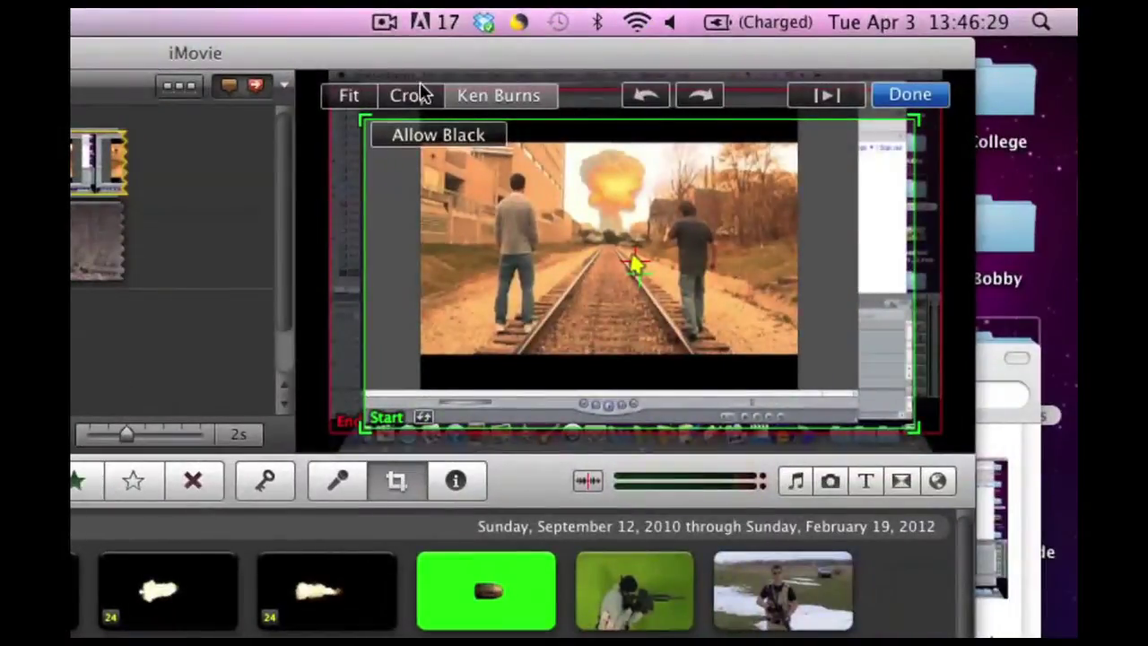
click(408, 96)
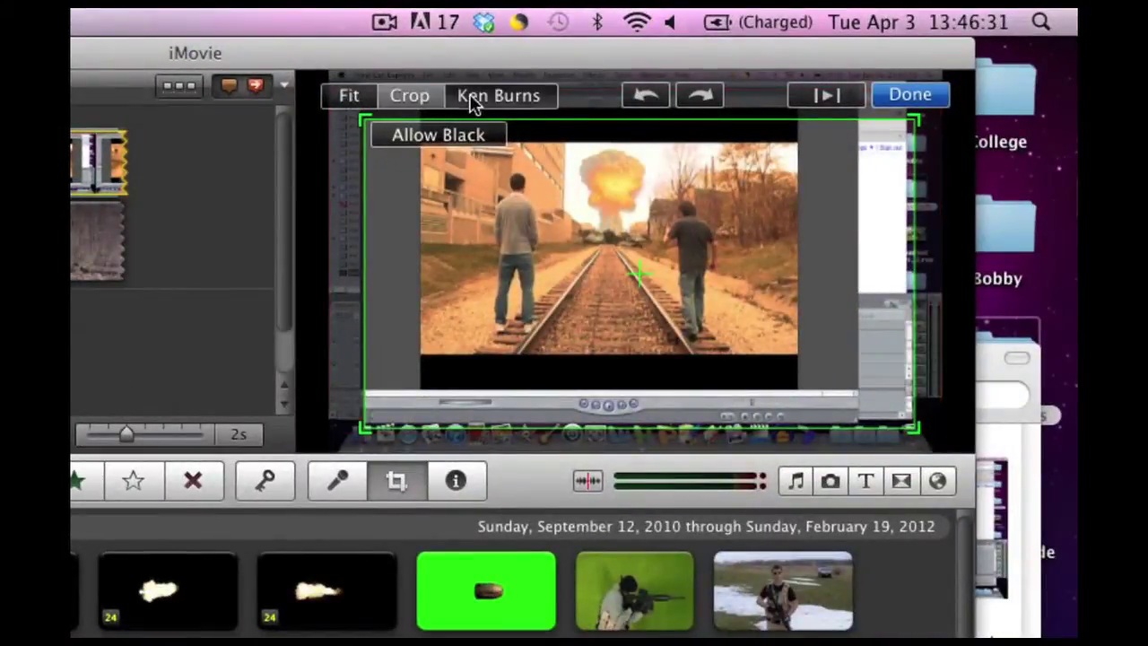
click(473, 95)
click(410, 95)
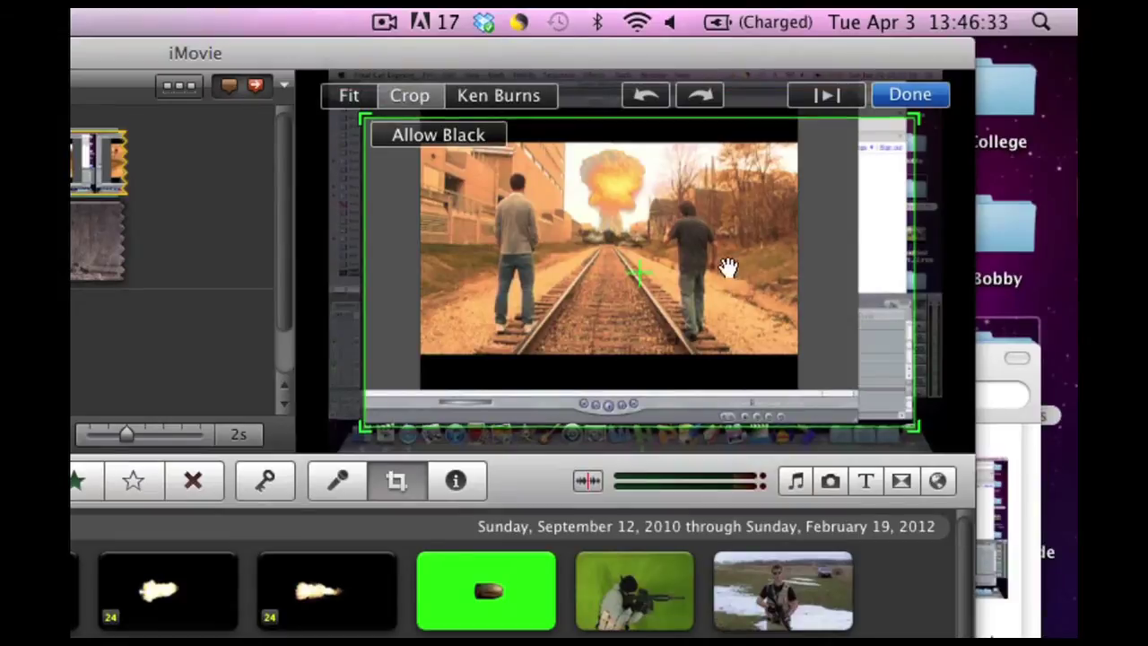
drag(726, 264, 700, 230)
drag(884, 398, 761, 329)
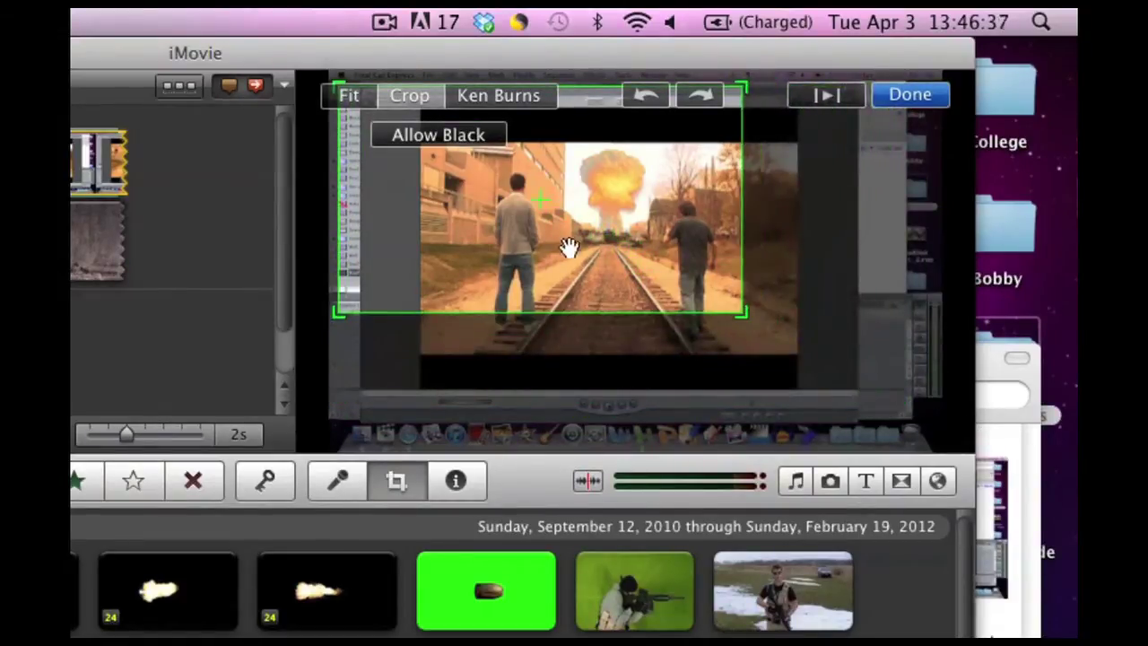
drag(568, 248, 609, 296)
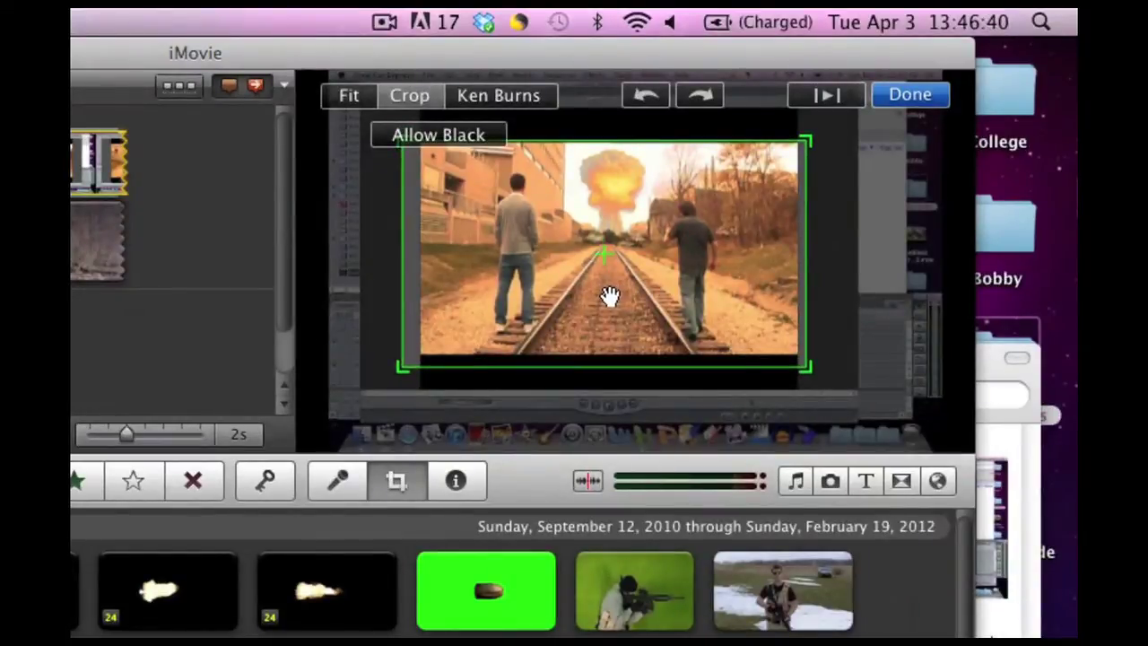
Reset to the full frame, re-crop tightly around the railway scene, and apply it
click(352, 98)
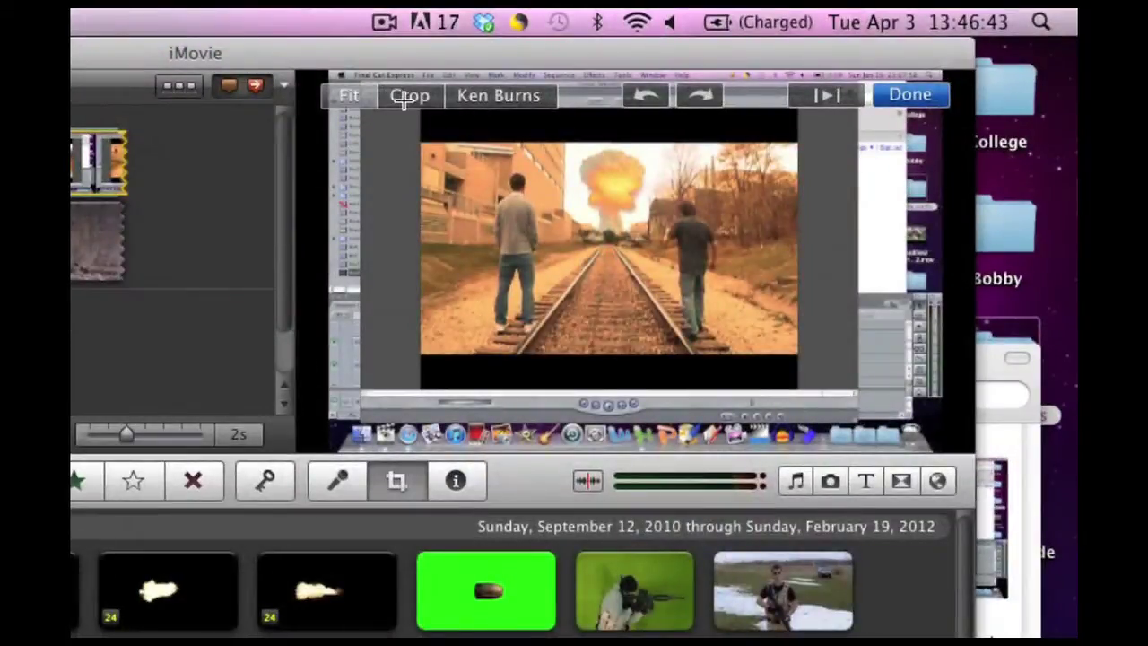
click(404, 95)
drag(804, 366, 777, 351)
drag(627, 277, 653, 275)
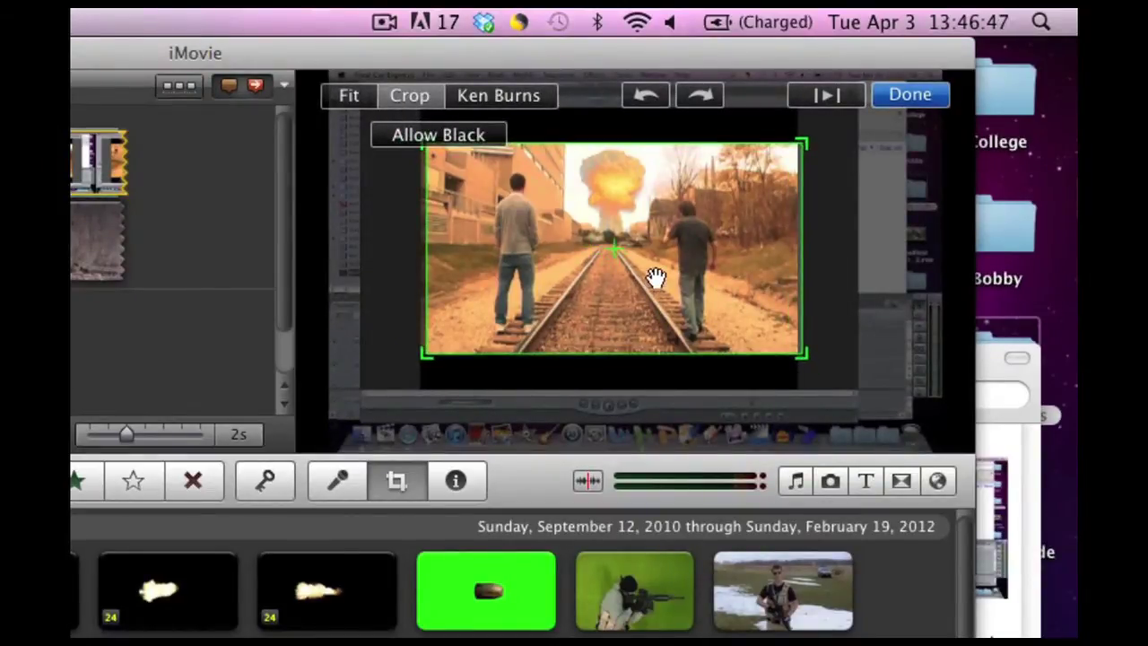
click(906, 95)
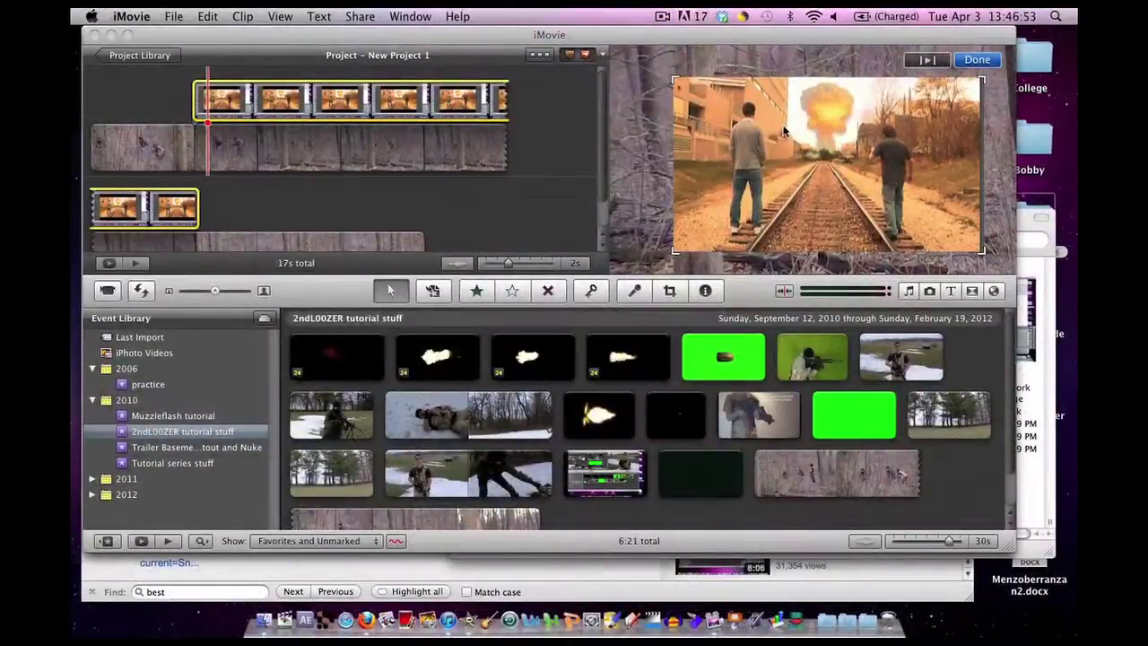
Exit picture-in-picture editing, leaving the cropped nuke inset over the woods footage
click(363, 101)
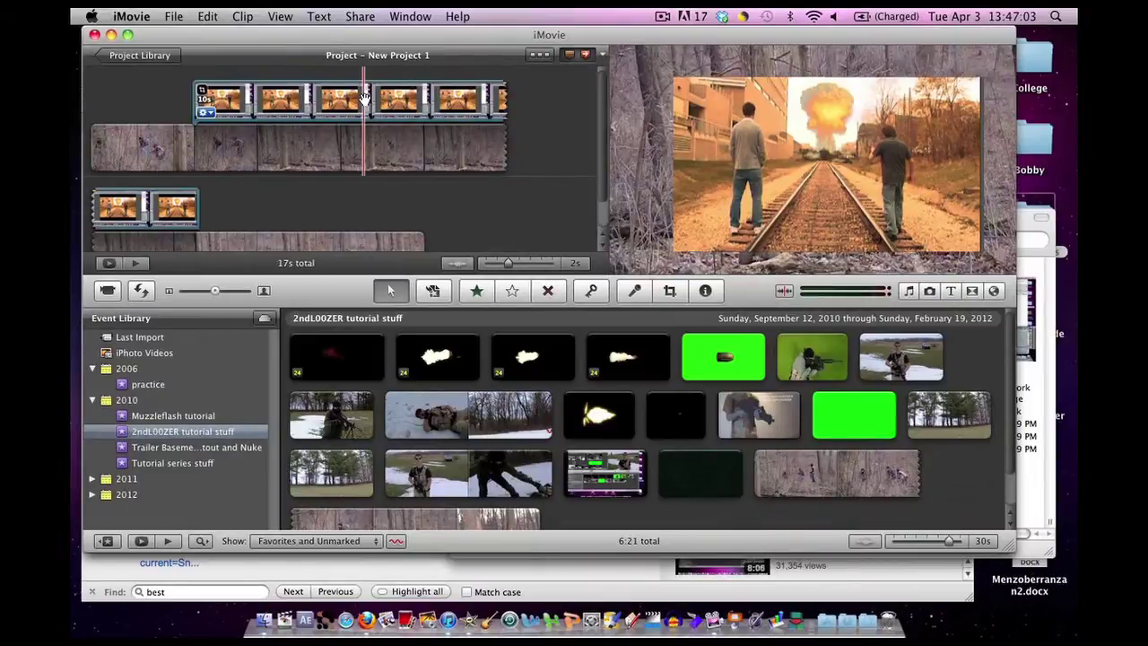